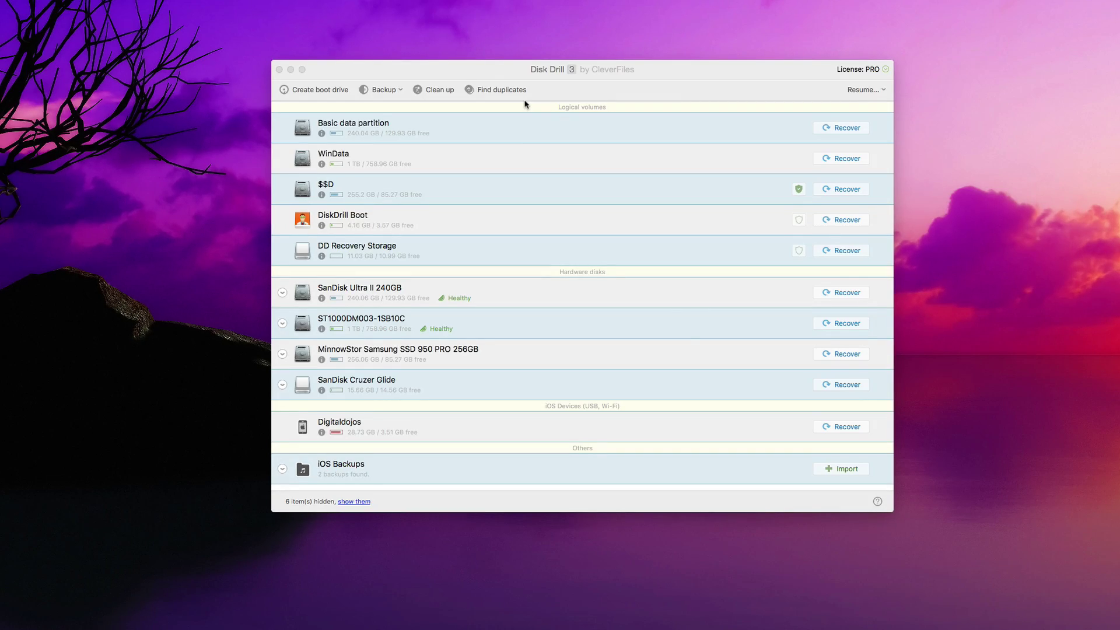
# - Start recovery for the connected Digitaldojos iOS device and accept the iOS Data Recovery introduction
pyautogui.click(442, 417)
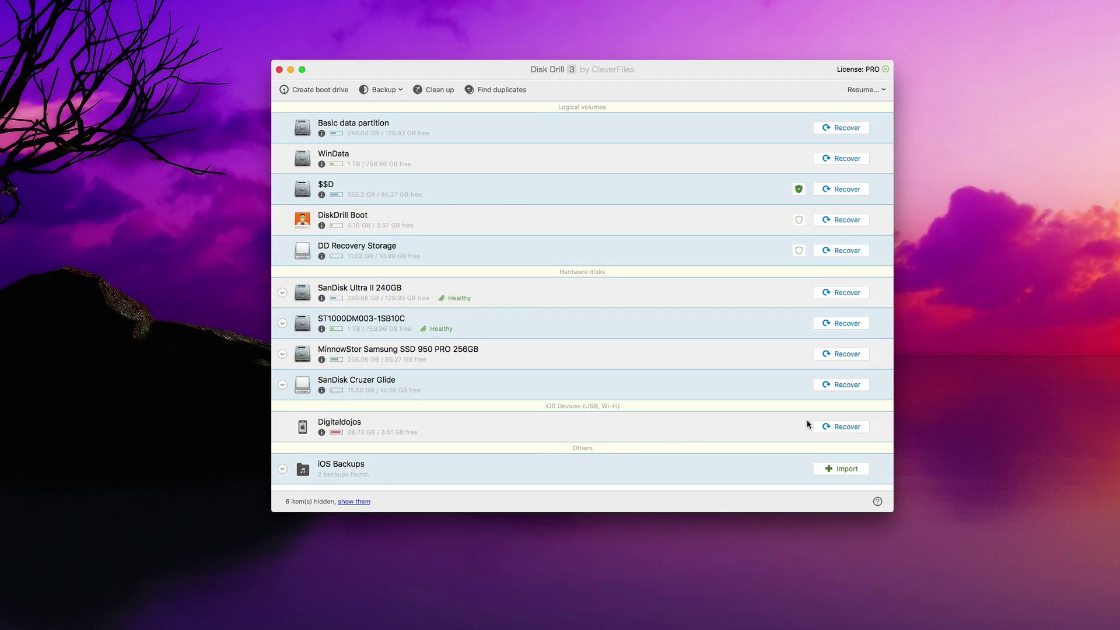
pyautogui.click(828, 427)
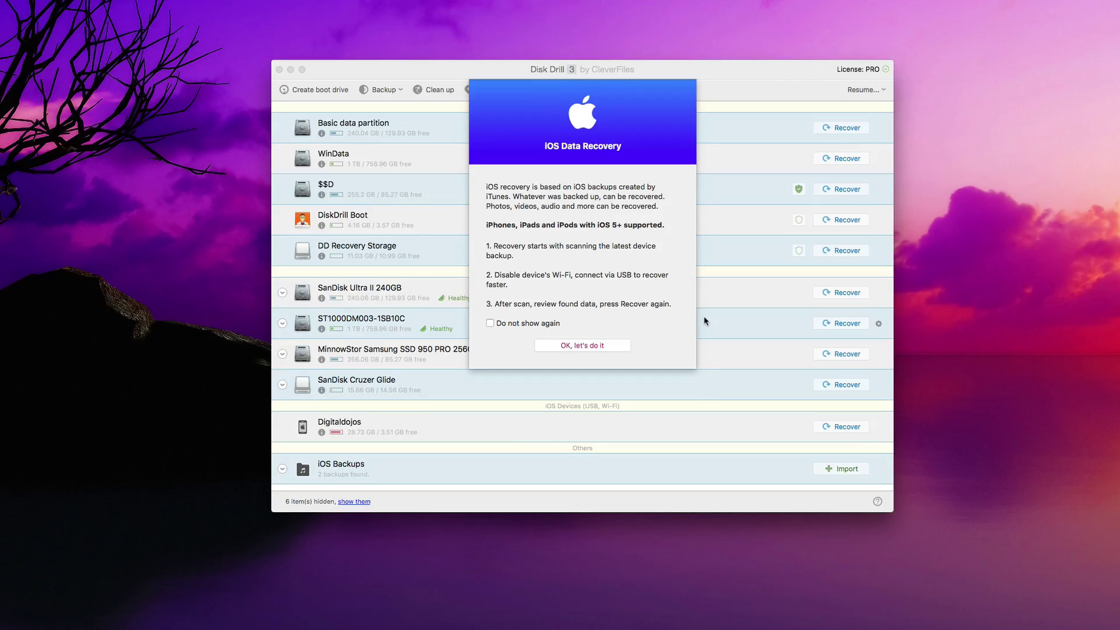
pyautogui.click(605, 342)
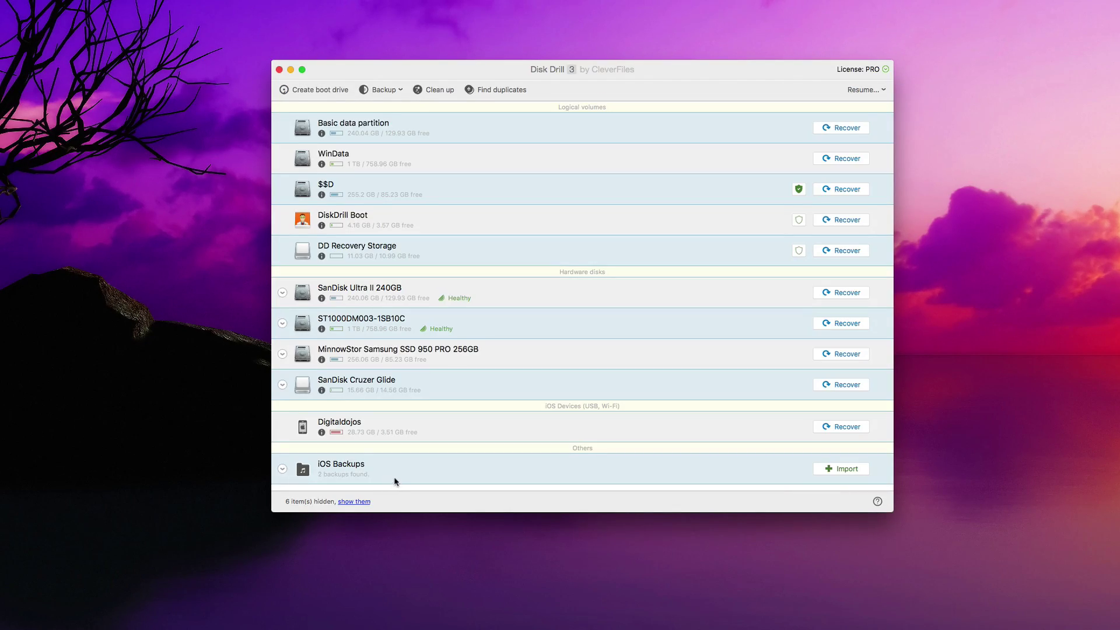
# - Expand the iOS Backups group and open the Digitaldojos backup from Aug 30, 2016 for recovery
pyautogui.click(282, 469)
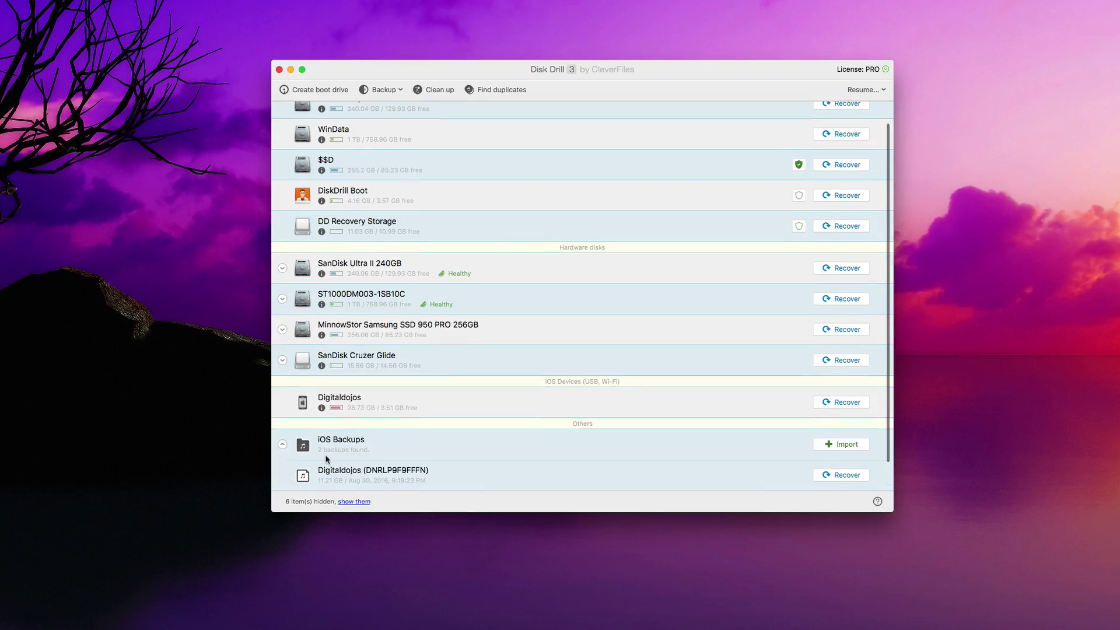
pyautogui.scroll(-2, 400, 451)
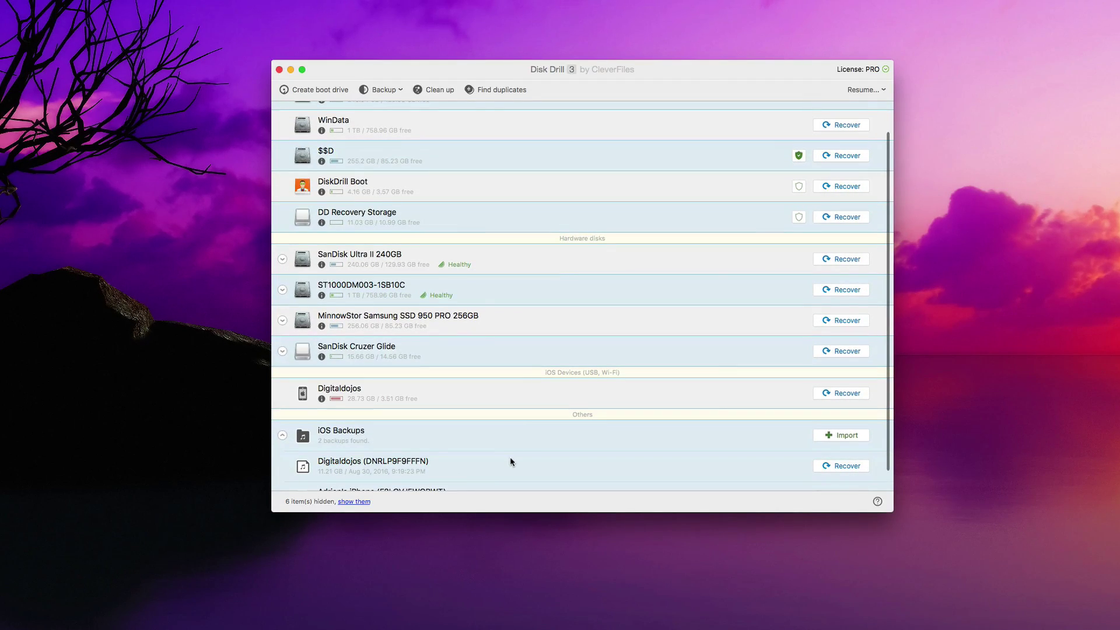
pyautogui.click(825, 464)
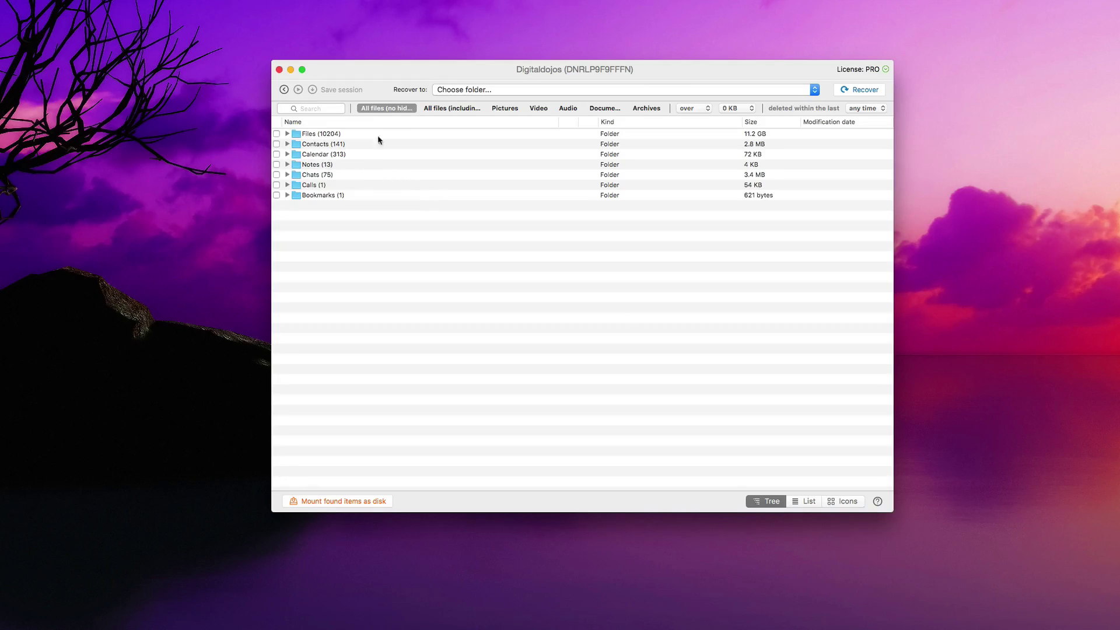
# - Filter the found items by all files, all files including hidden, pictures, video and audio in turn
pyautogui.click(390, 108)
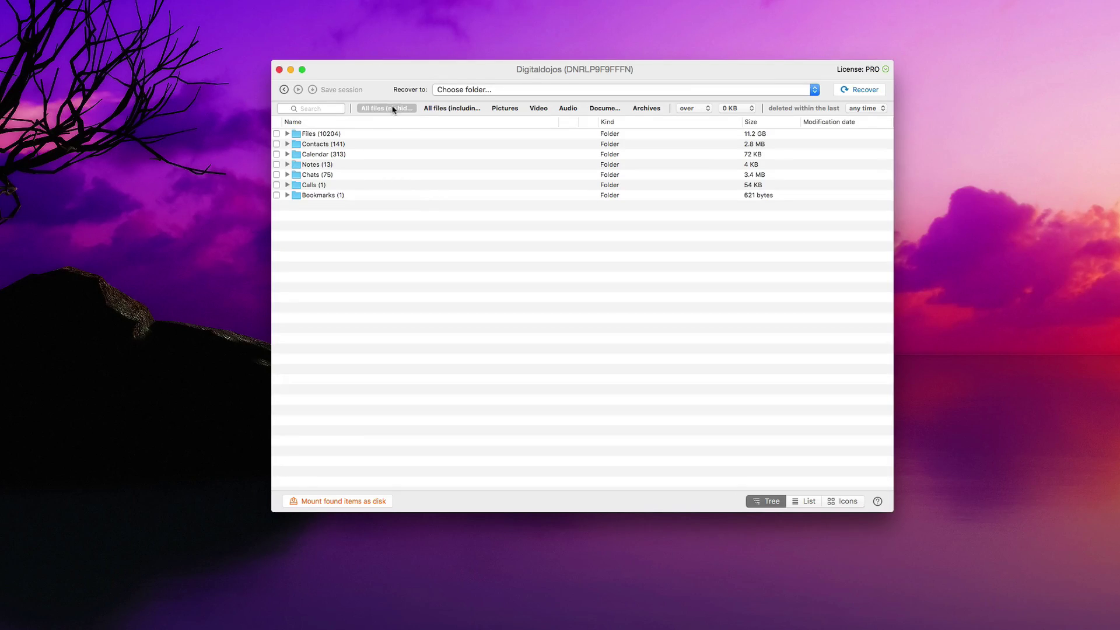
pyautogui.click(430, 110)
pyautogui.click(505, 109)
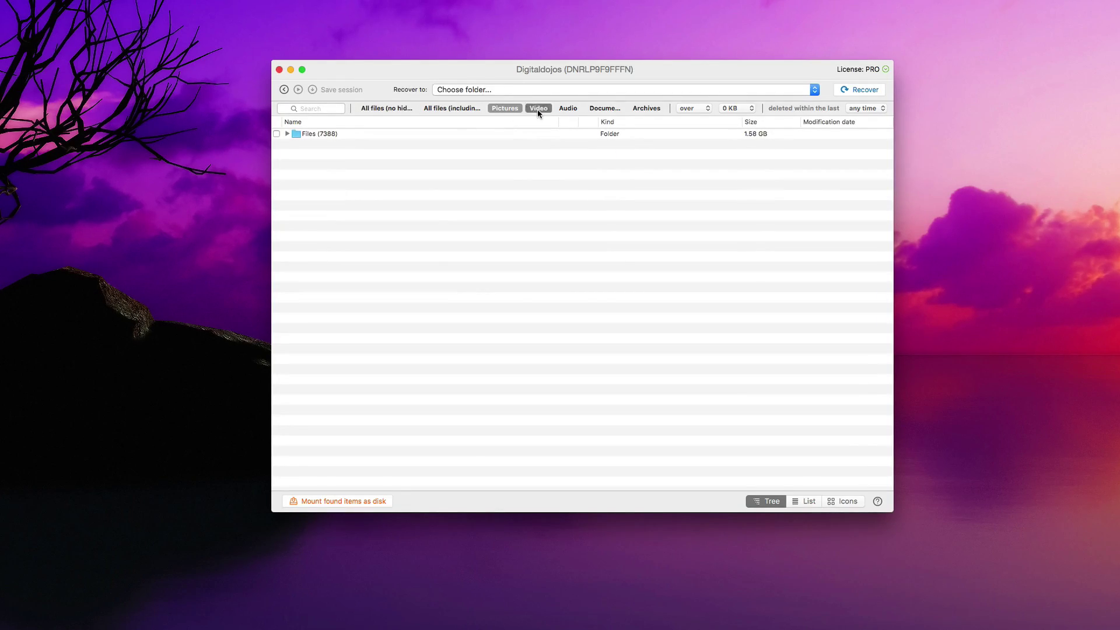
pyautogui.click(537, 110)
pyautogui.click(570, 108)
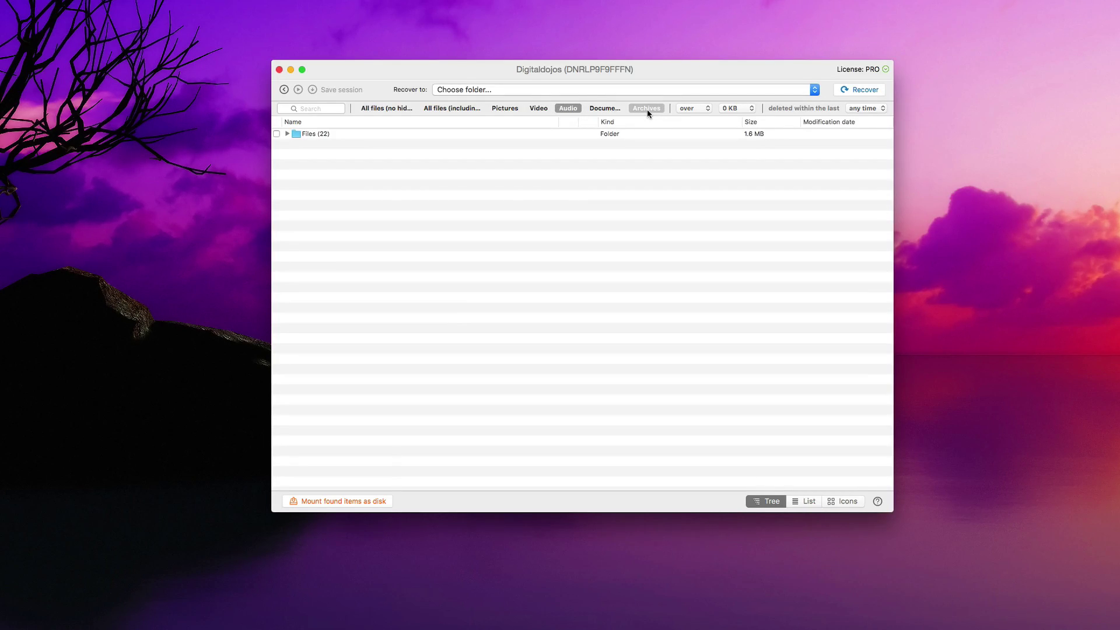
# - Examine the size and deletion-date filter choices without changing them, and reset the type filter to all files without hidden ones
pyautogui.click(708, 112)
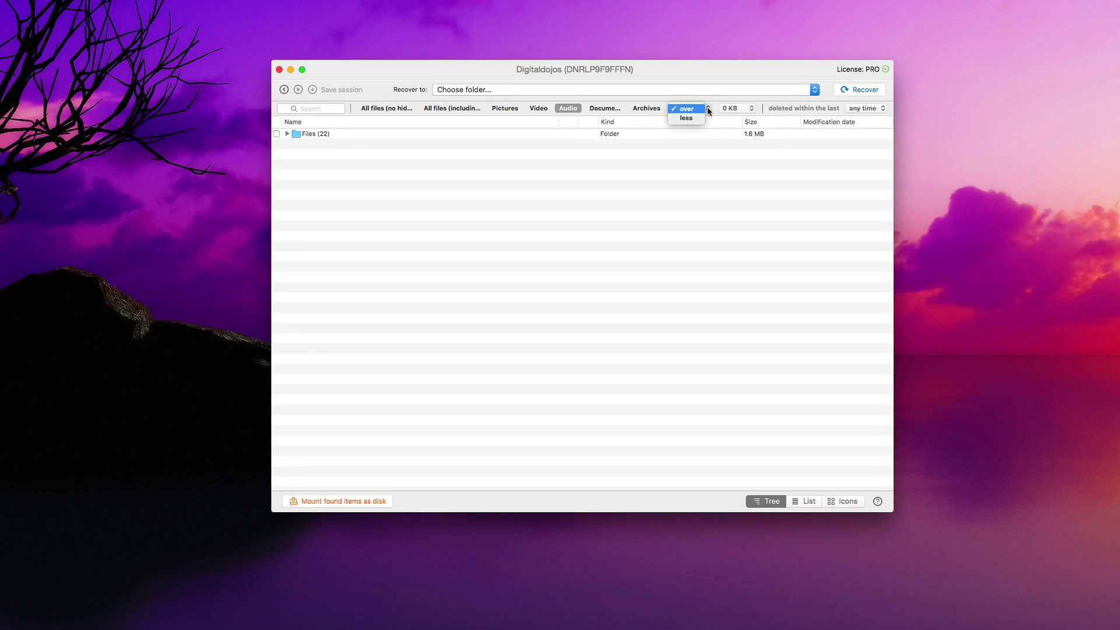
pyautogui.click(741, 114)
pyautogui.click(741, 112)
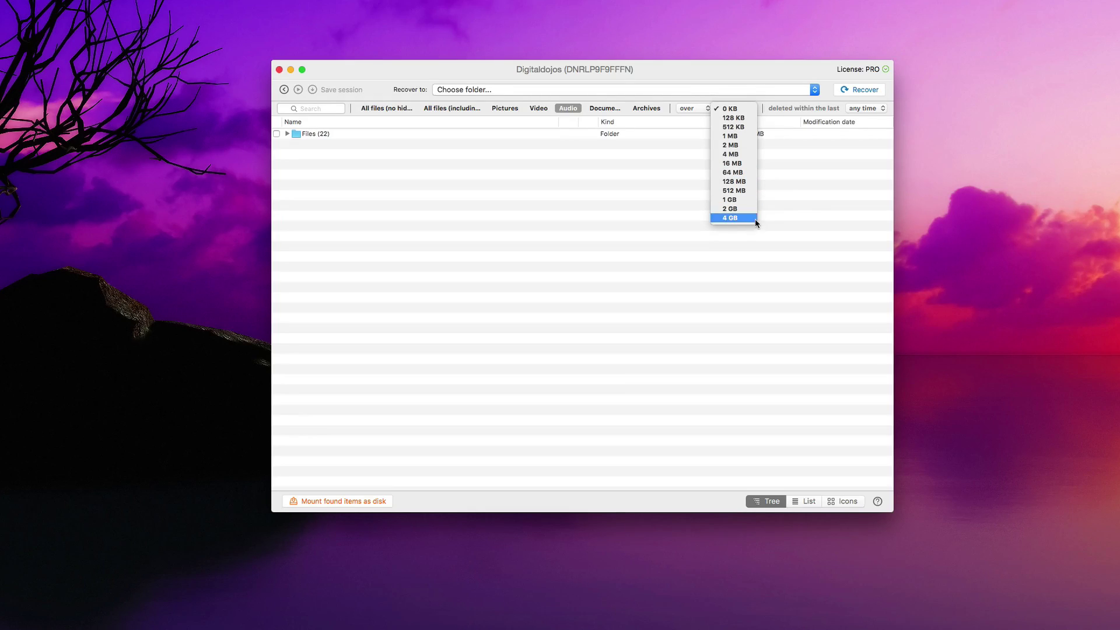
pyautogui.click(808, 200)
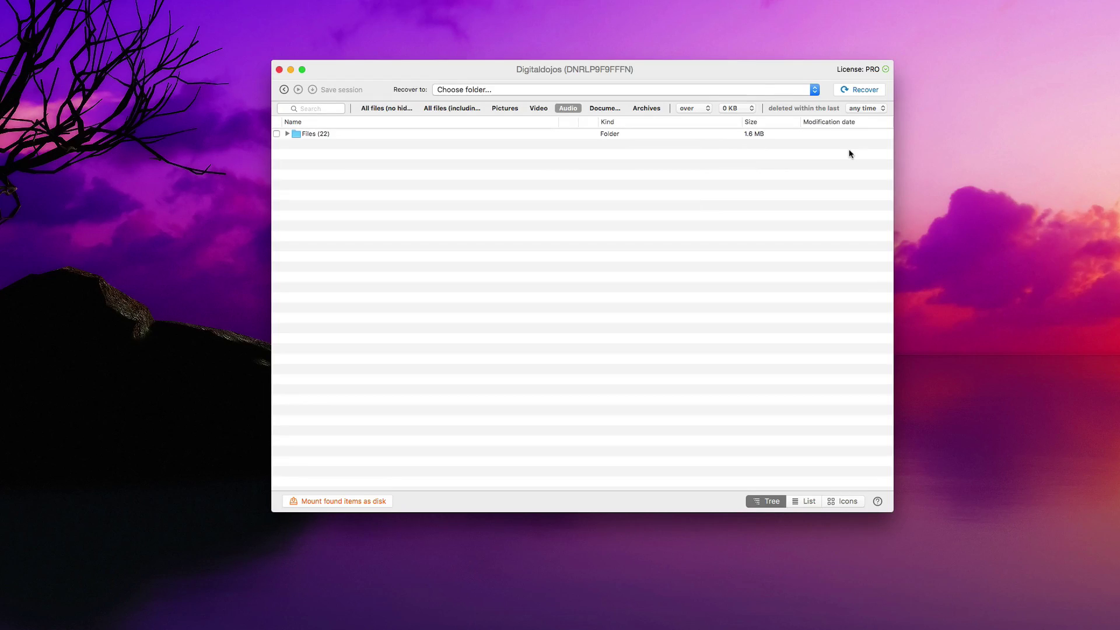
pyautogui.click(880, 110)
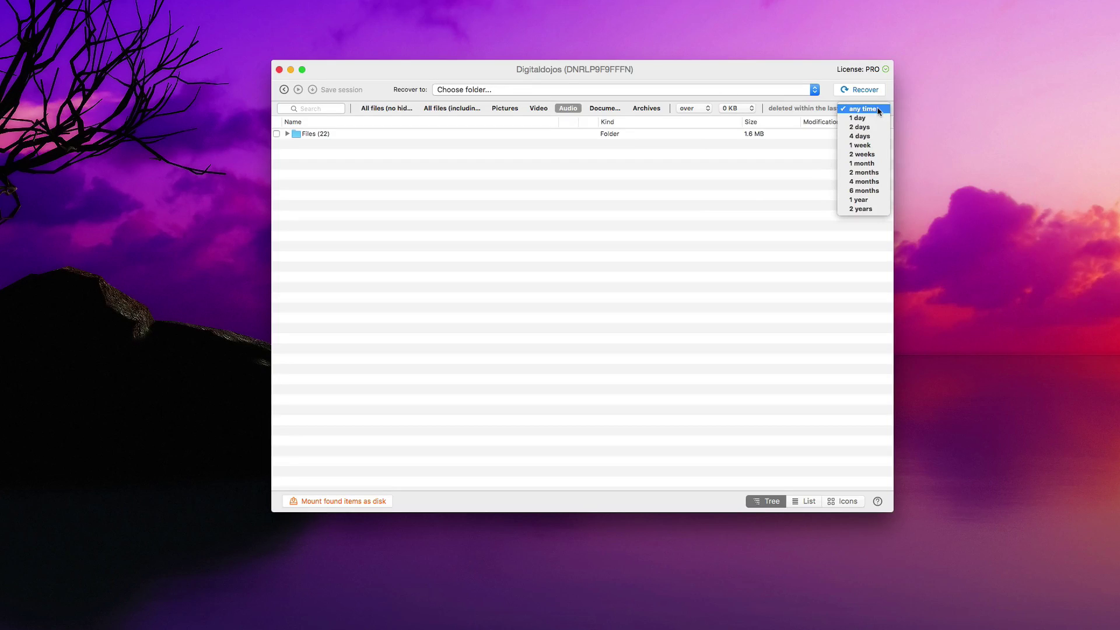
pyautogui.click(818, 187)
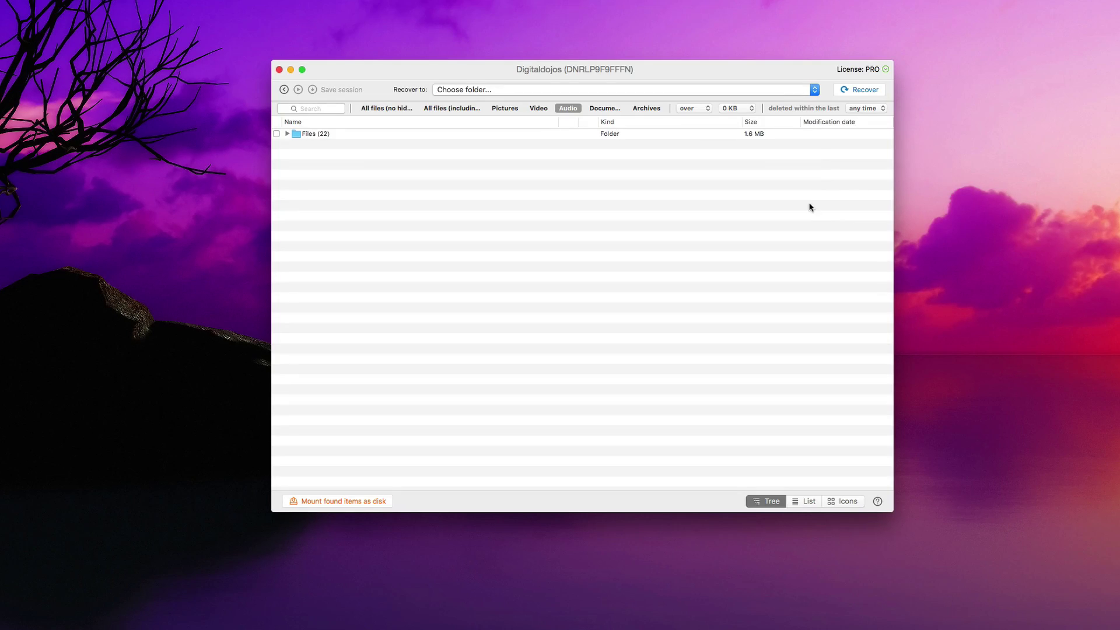
pyautogui.click(385, 109)
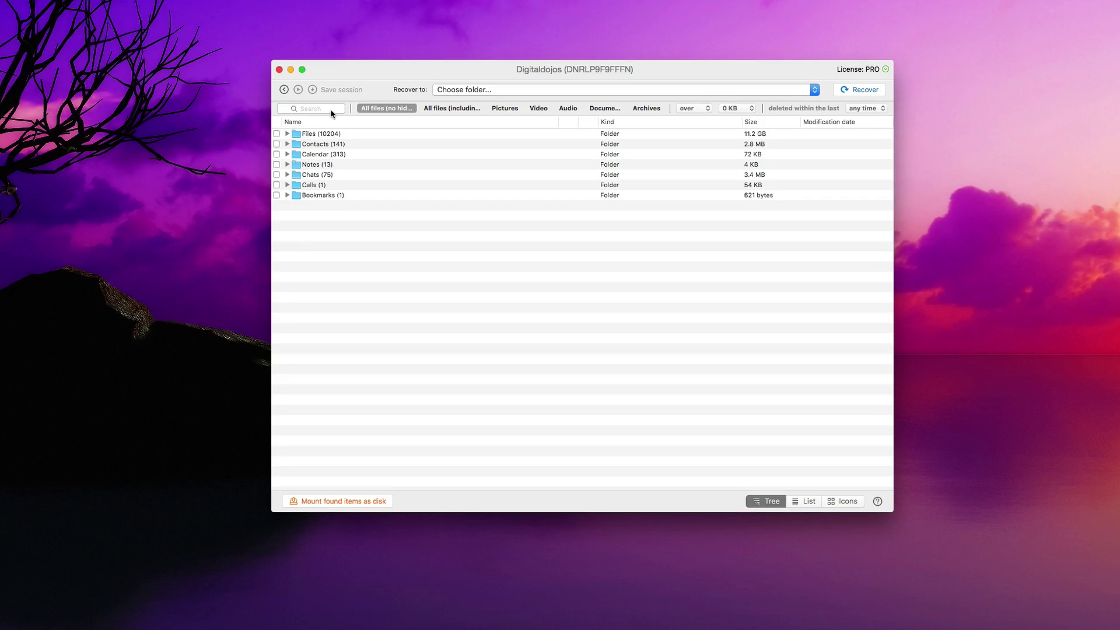
# - Set the Documents folder as the destination for recovered files
pyautogui.click(570, 86)
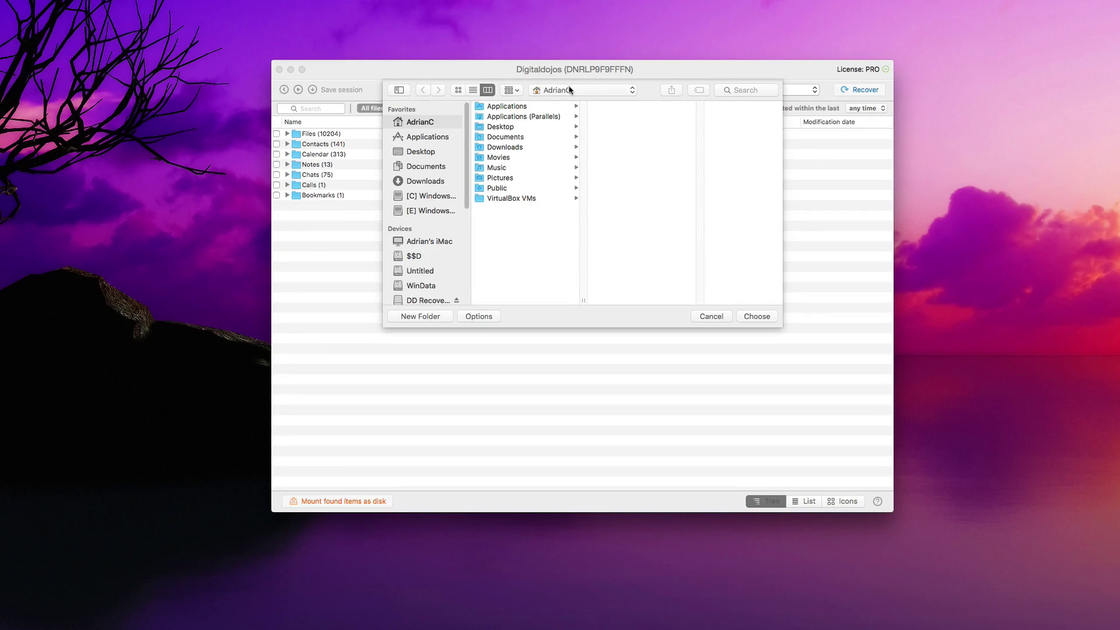
pyautogui.click(442, 169)
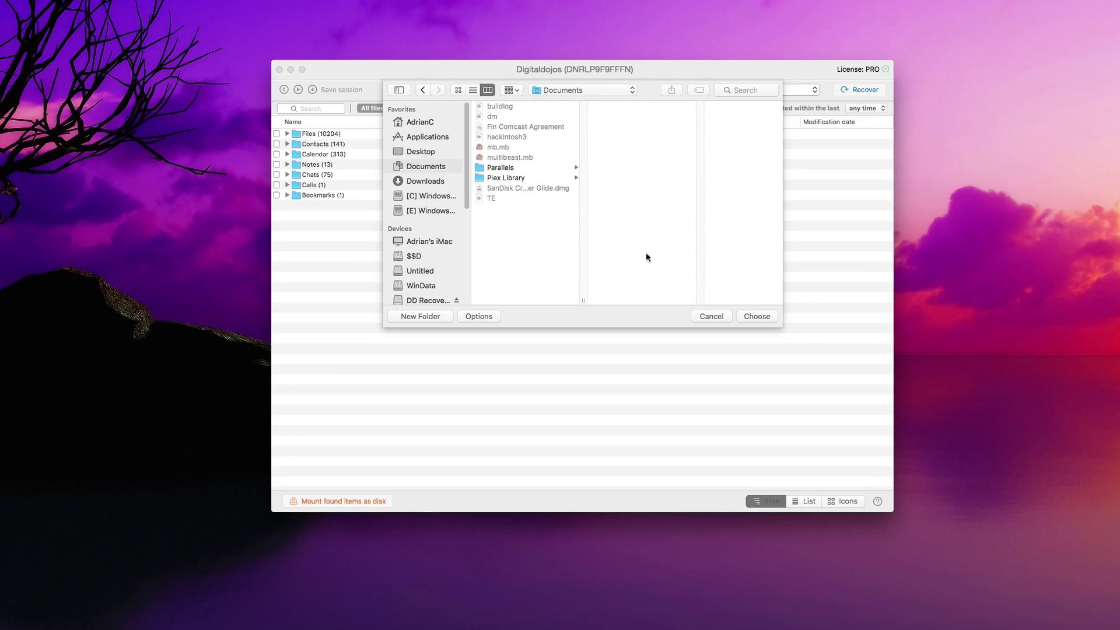
pyautogui.click(764, 316)
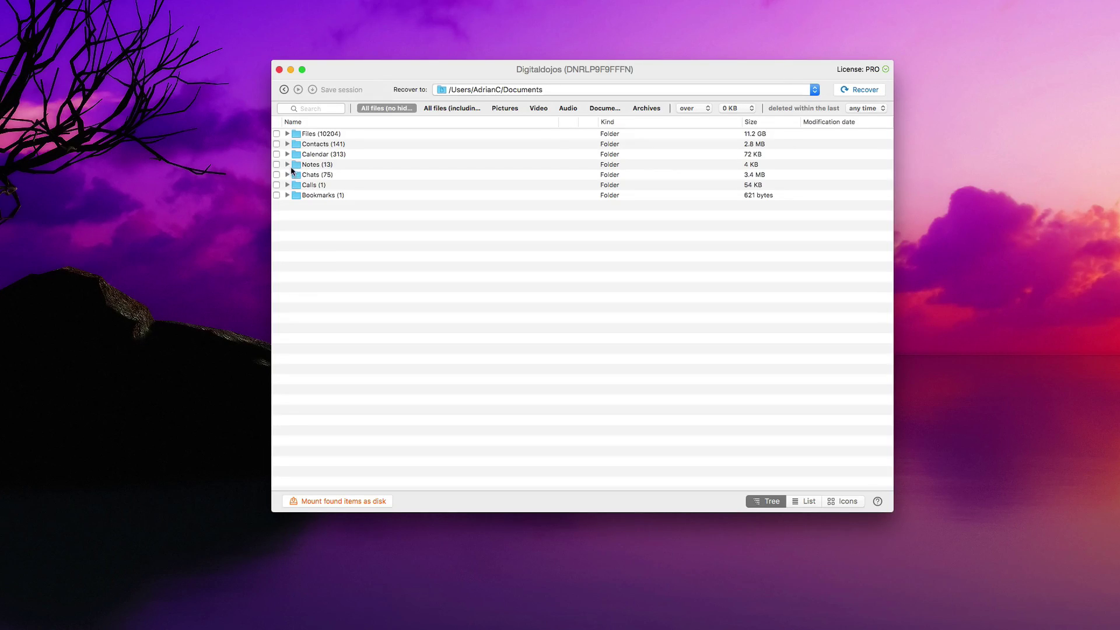
# - Mark the first HTML note in the Notes folder for recovery and collapse the folder
pyautogui.click(288, 164)
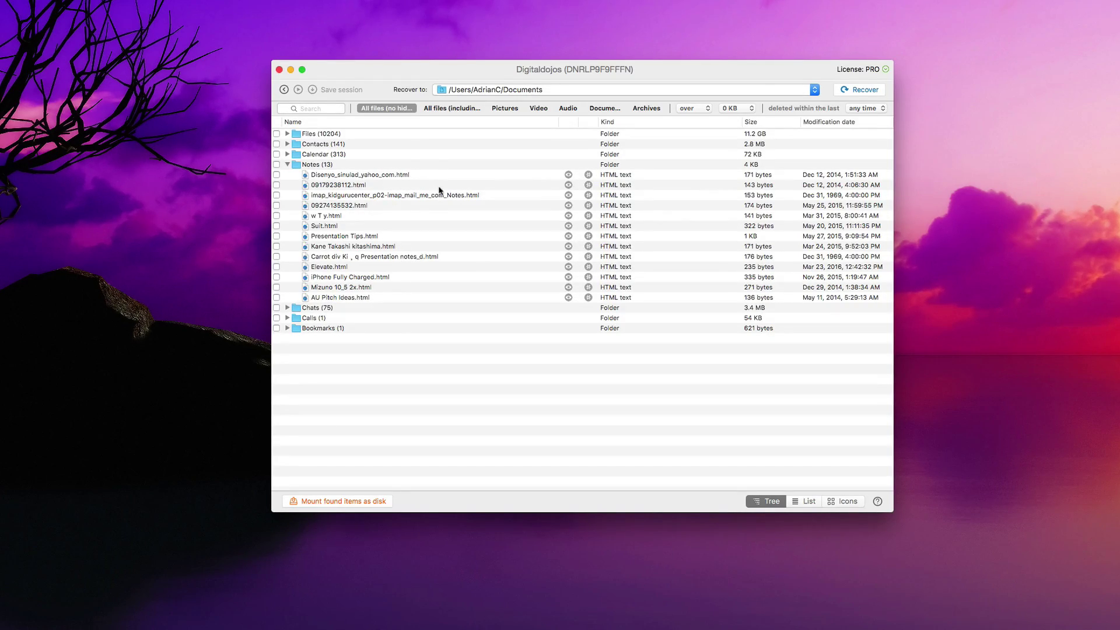
pyautogui.click(277, 175)
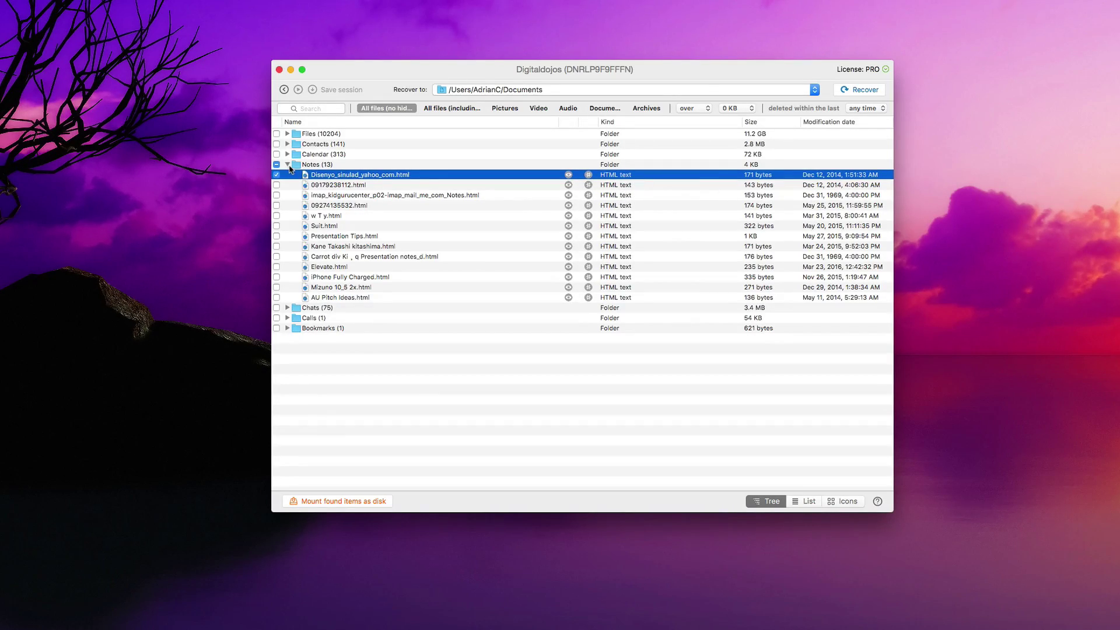
pyautogui.click(287, 165)
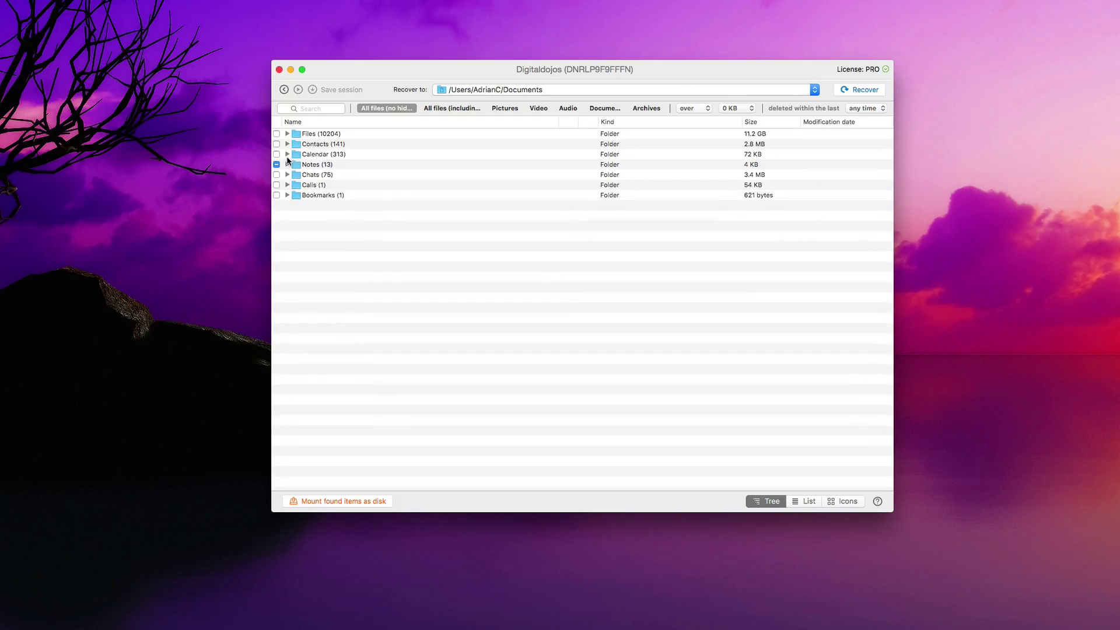
# - Mark the third, fourth and fifth contact cards in the Contacts folder for recovery and collapse the folder
pyautogui.click(287, 144)
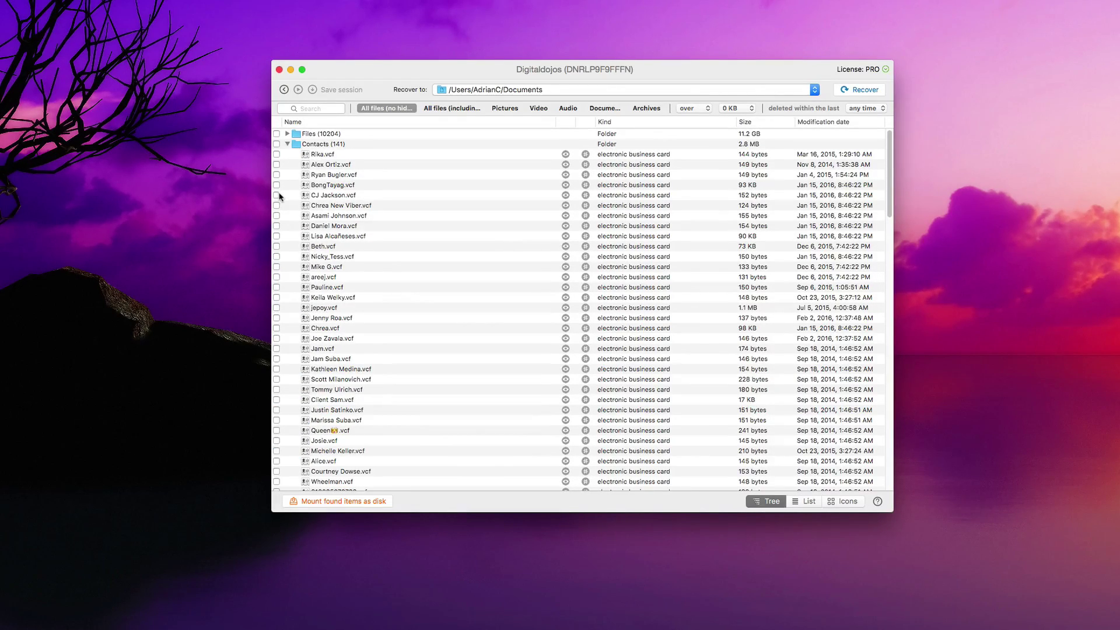
pyautogui.click(277, 195)
pyautogui.click(277, 185)
pyautogui.click(276, 174)
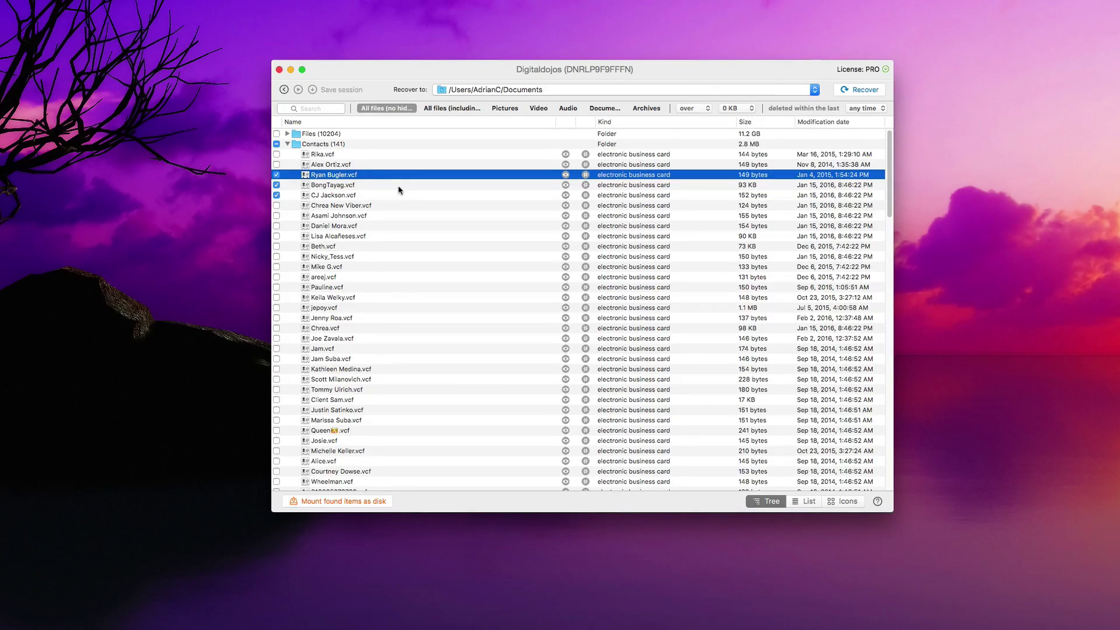
pyautogui.click(288, 144)
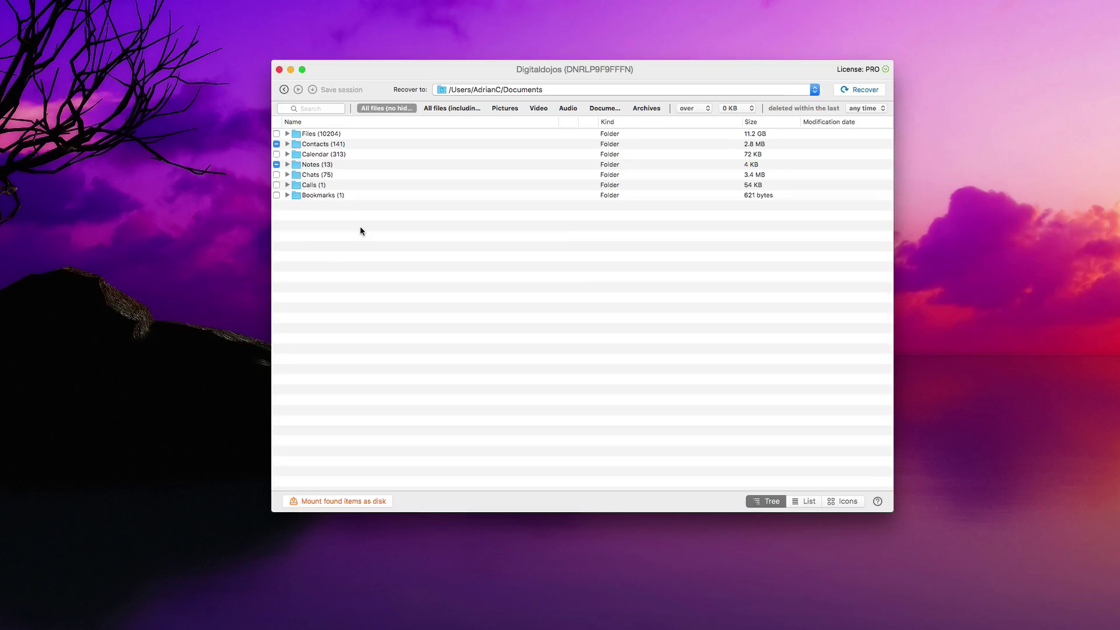
# - Check the contents of the Files folder and recover the marked note and contact cards to the destination
pyautogui.click(288, 134)
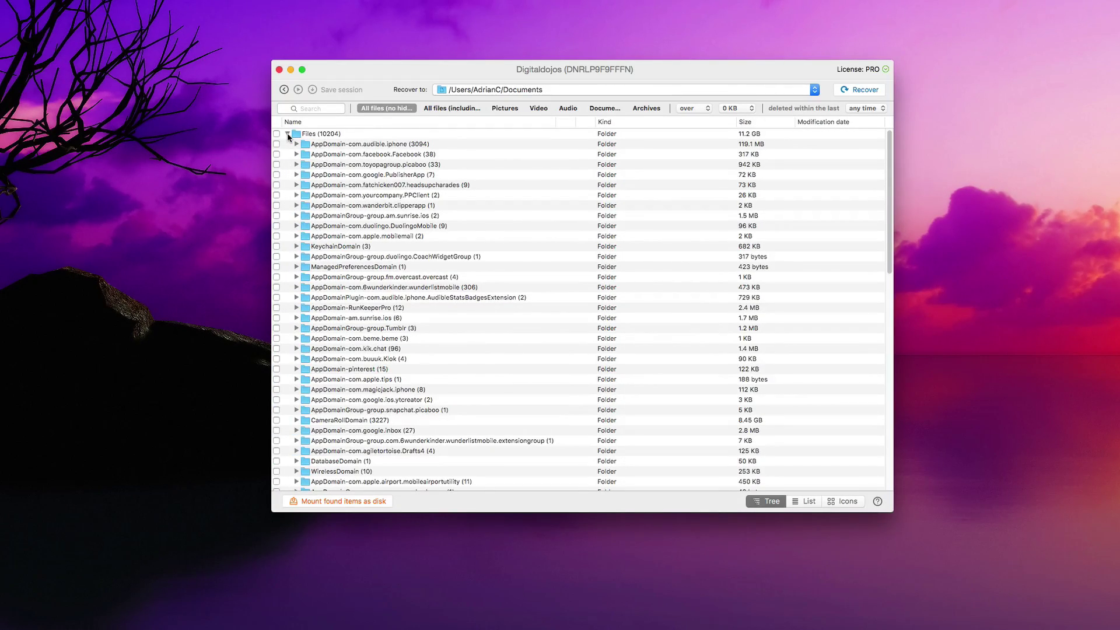
pyautogui.click(288, 134)
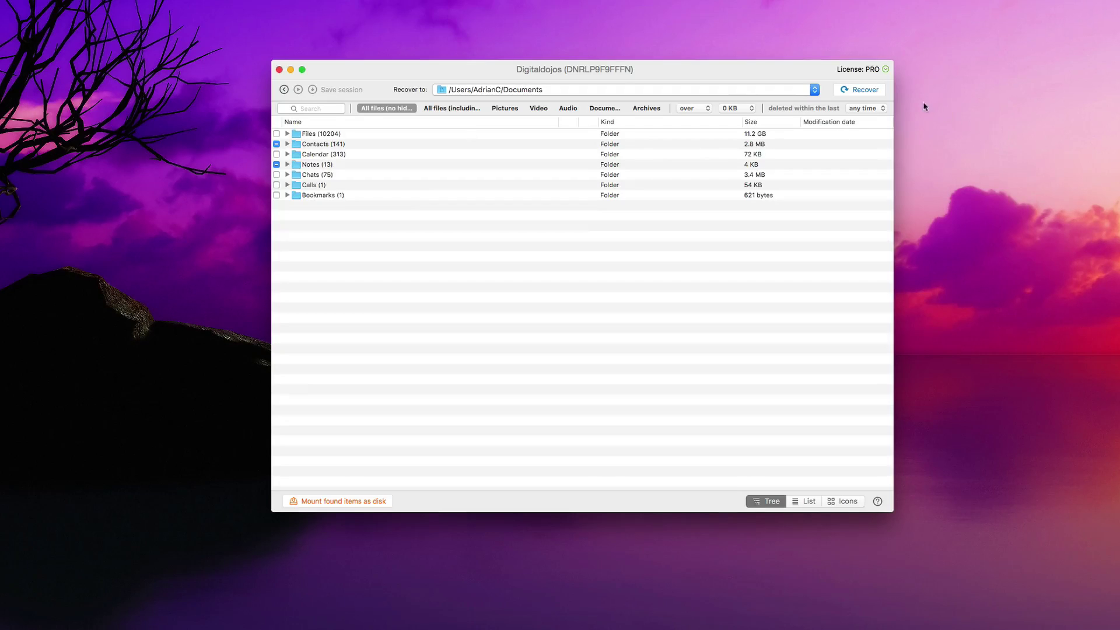
pyautogui.click(878, 92)
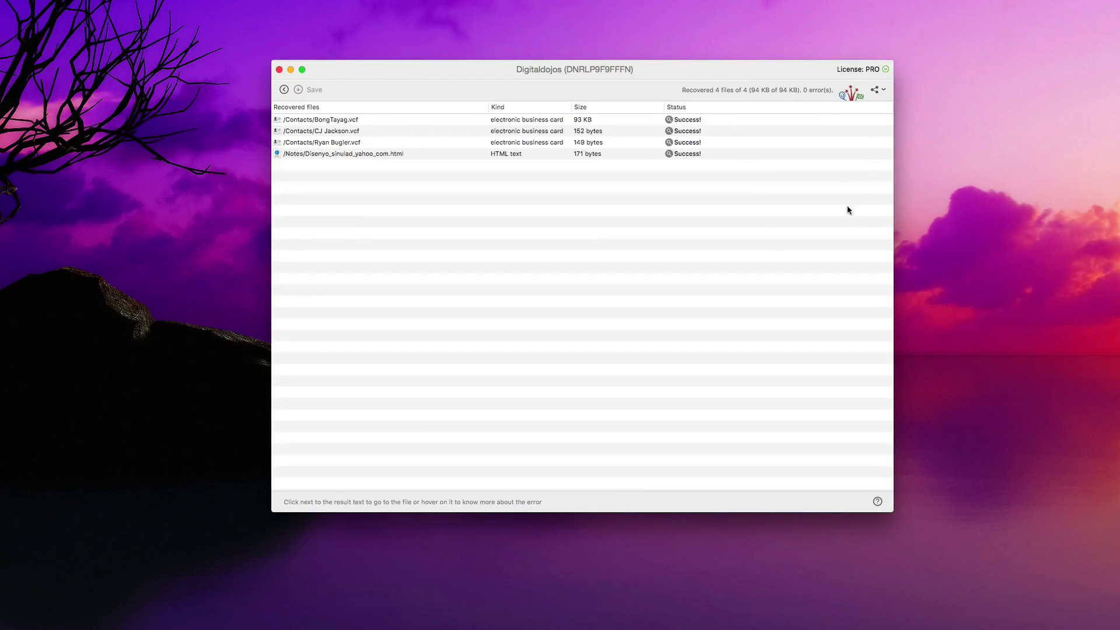
# - Reveal the third recovered contact card in Finder, view the recovered Contacts folder, and close its window
pyautogui.click(669, 142)
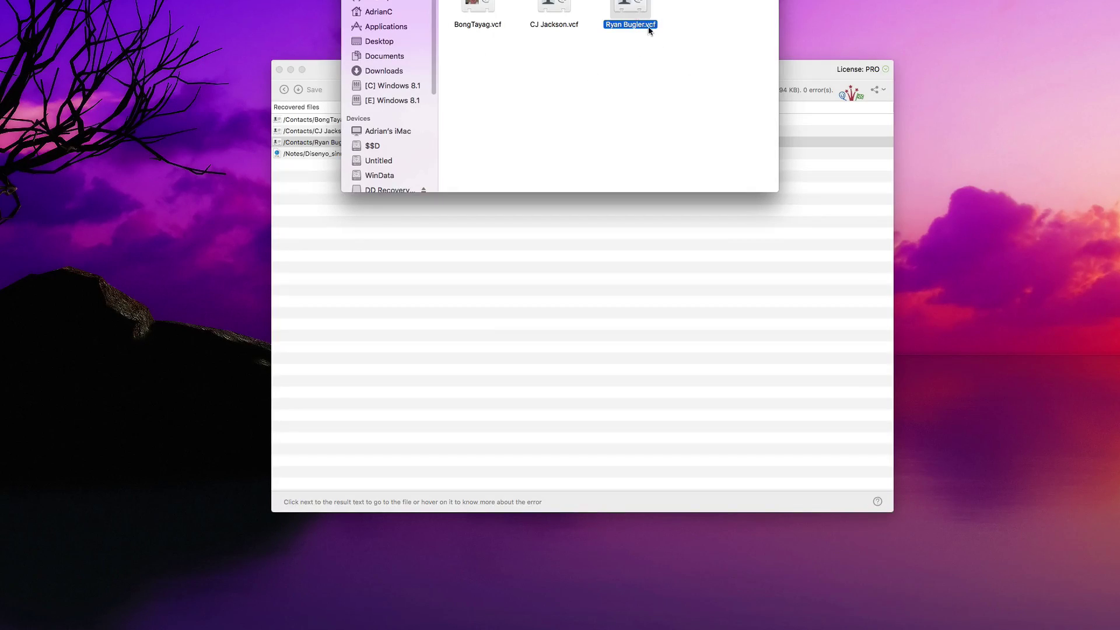
pyautogui.moveTo(629, 0); pyautogui.dragTo(710, 243)
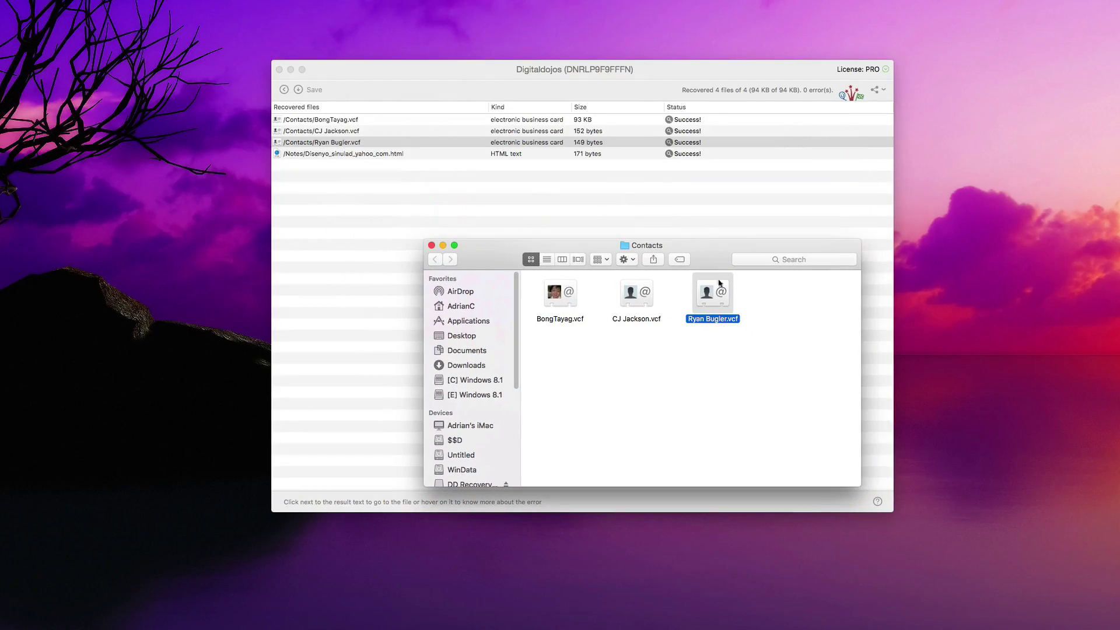
pyautogui.click(432, 245)
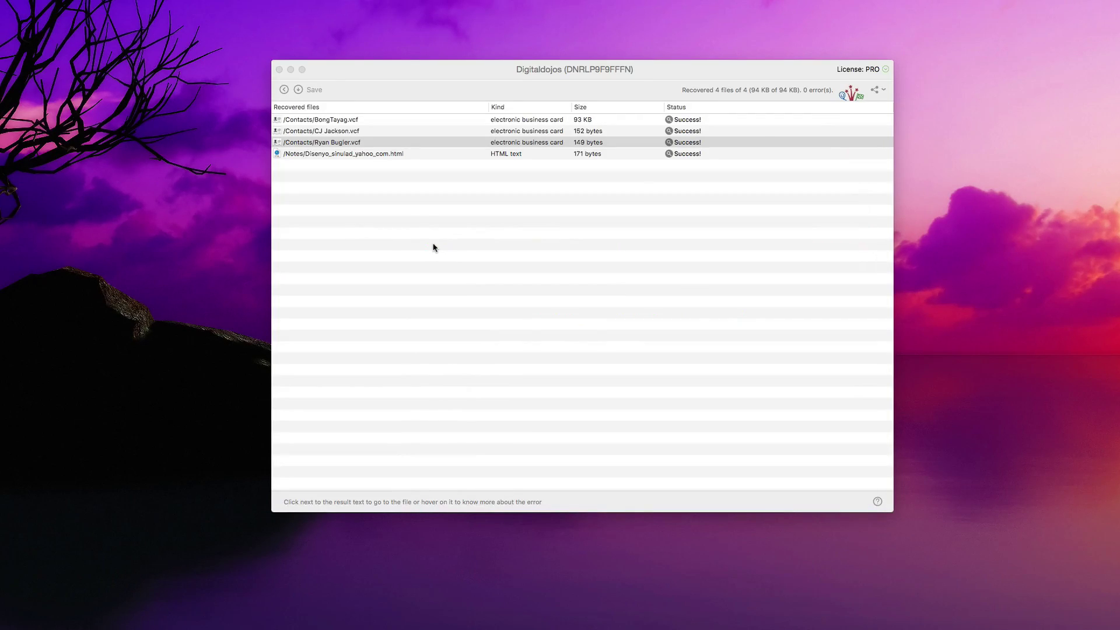